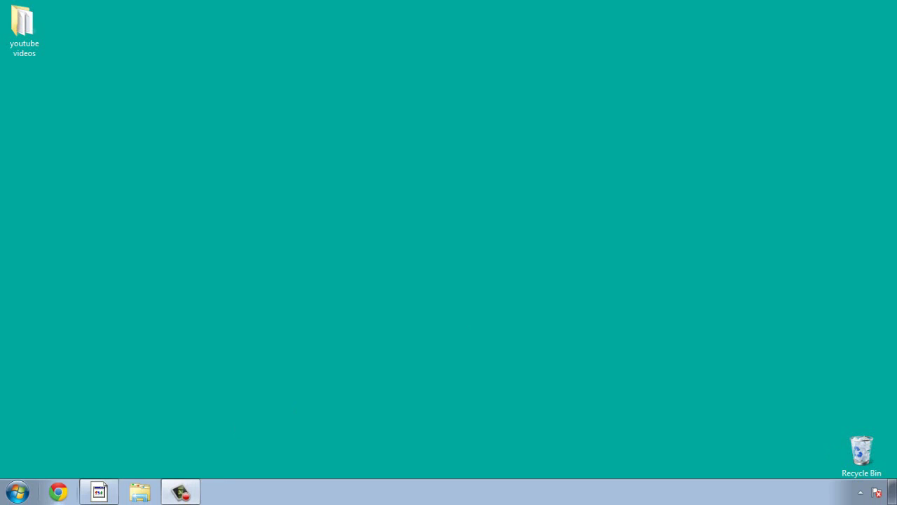
pyautogui.click(91, 495)
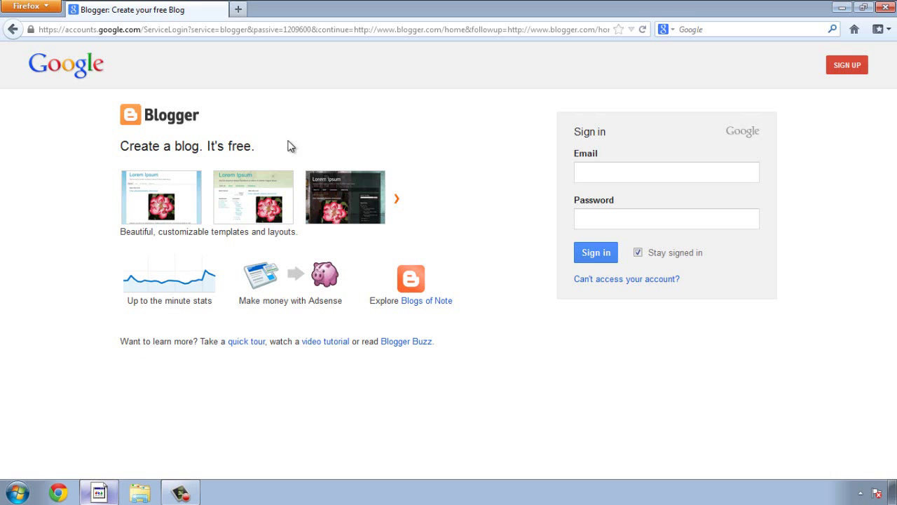
pyautogui.click(604, 168)
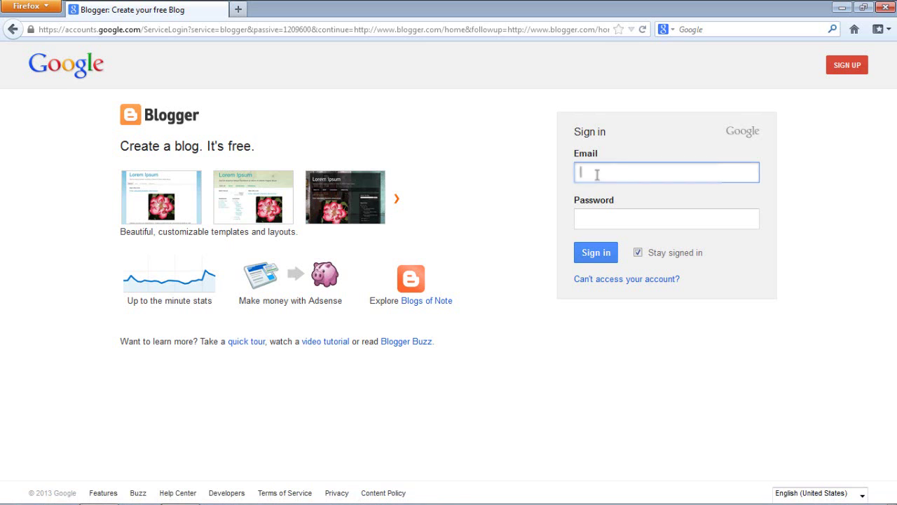
pyautogui.press('Tab')
pyautogui.press('Return')
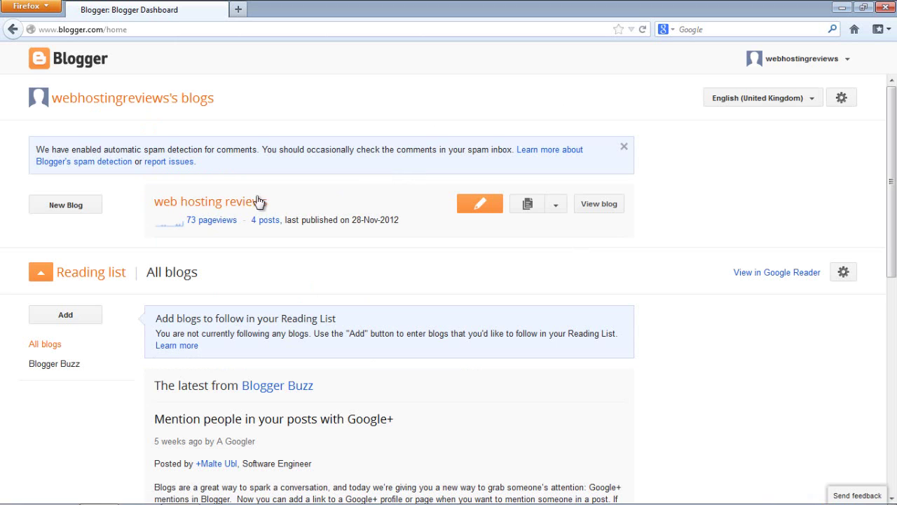
# - Show the web hosting reviews blog's Pages list and open the live blog in a new tab
pyautogui.click(239, 206)
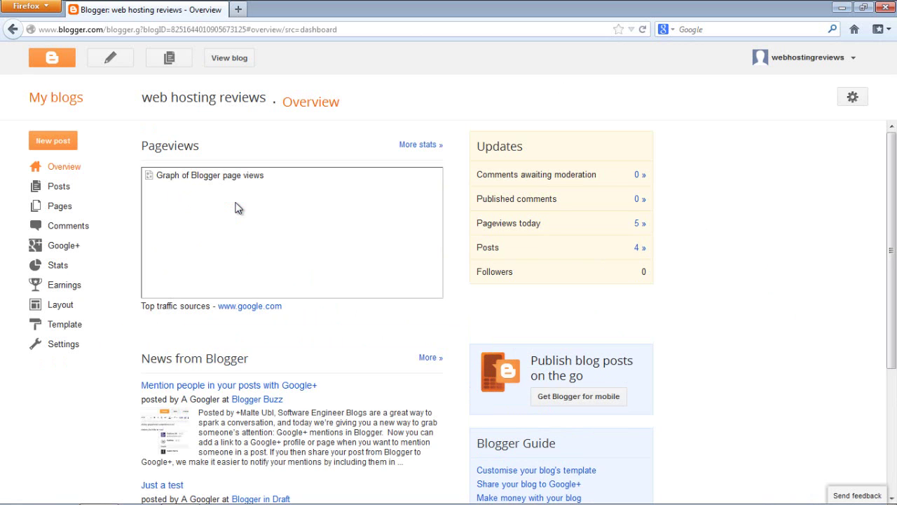
pyautogui.click(62, 213)
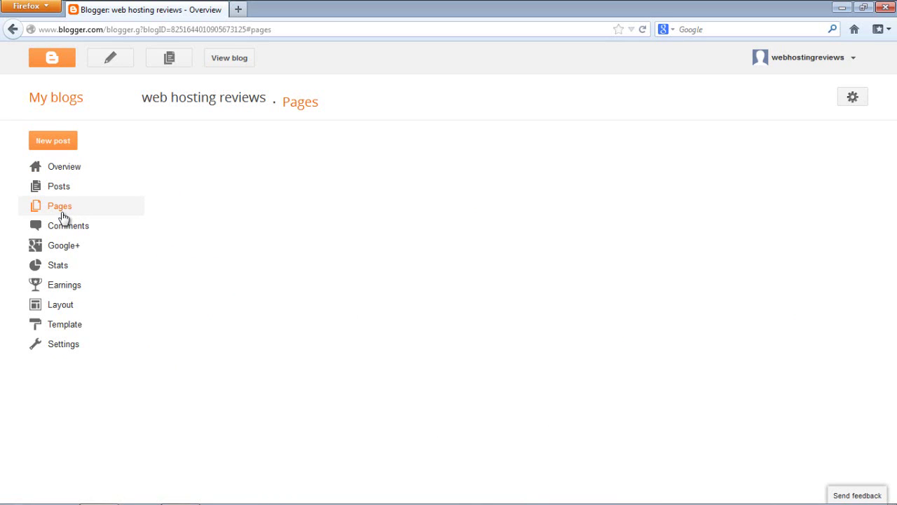
pyautogui.rightClick(219, 61)
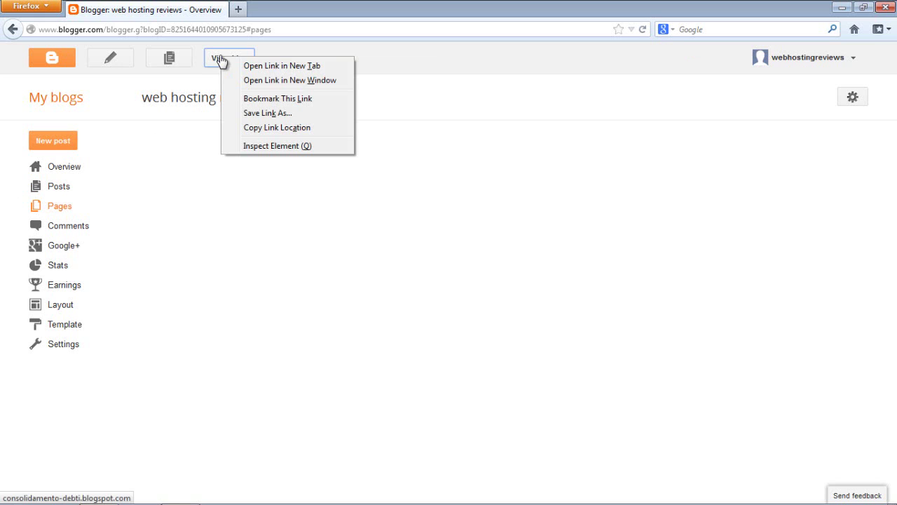
pyautogui.click(249, 65)
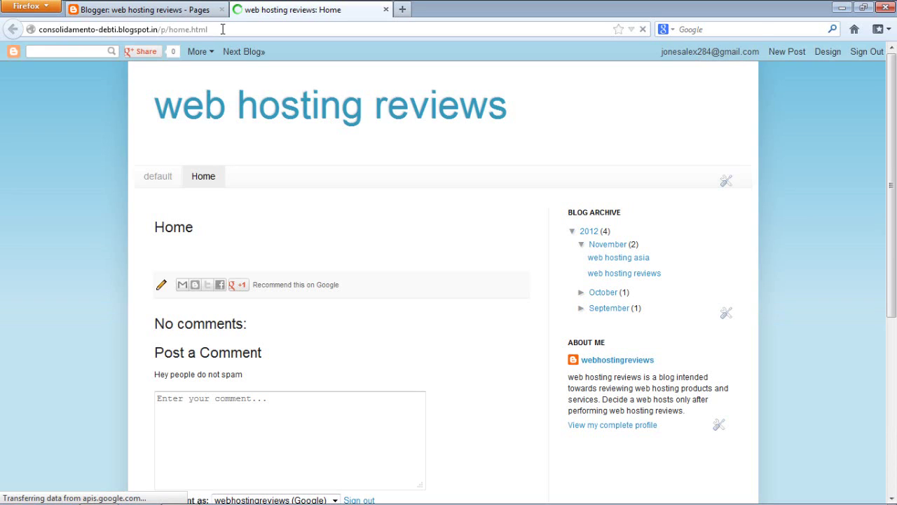
# - Highlight the live blog's web address in the address bar, then clear the selection
pyautogui.moveTo(222, 29); pyautogui.dragTo(28, 37)
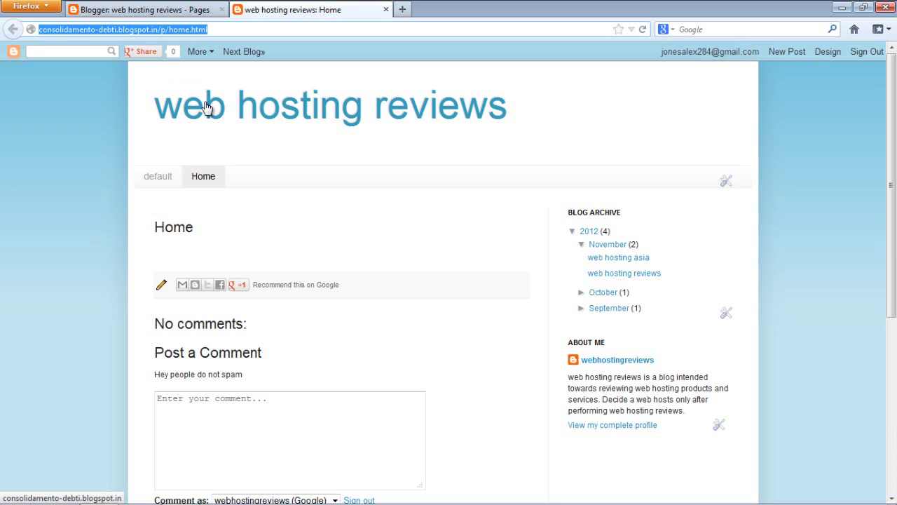
pyautogui.click(62, 52)
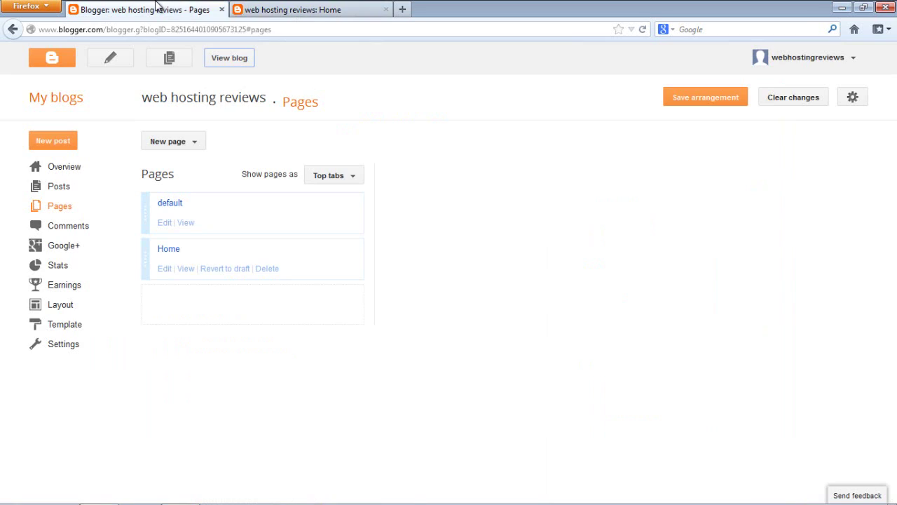
pyautogui.click(157, 7)
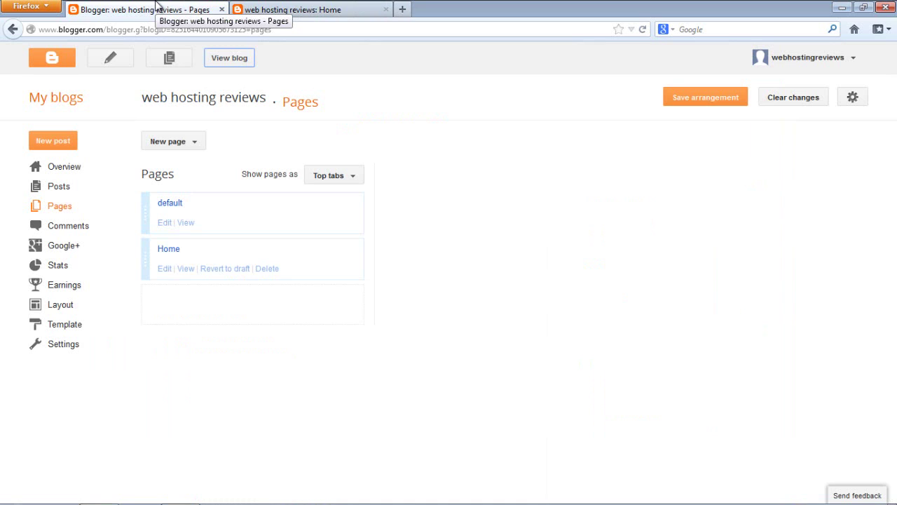
pyautogui.click(311, 5)
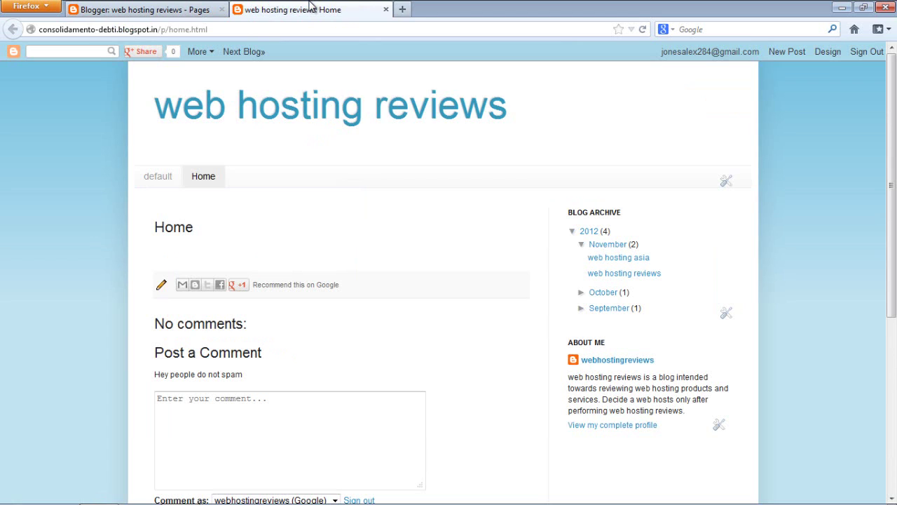
pyautogui.click(189, 7)
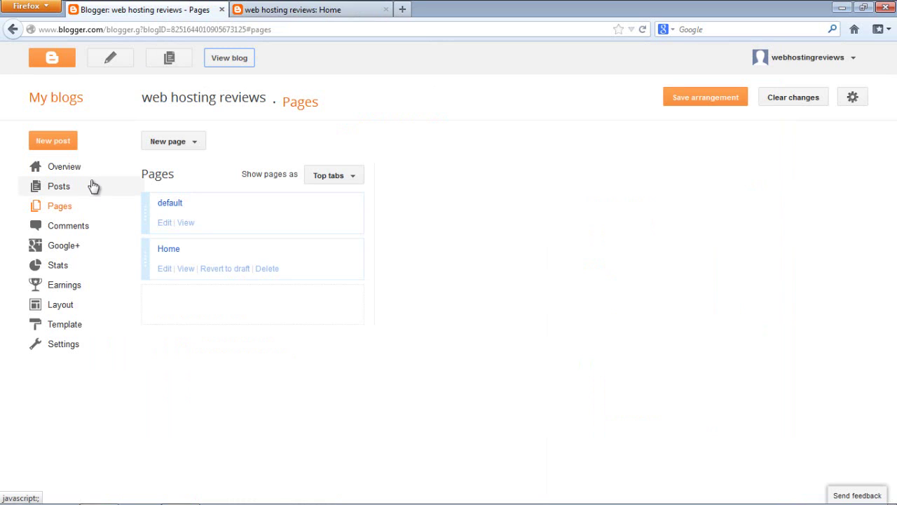
# - Go through Template to the Layout page showing the Navbar, Header and Blog Posts gadgets
pyautogui.click(65, 323)
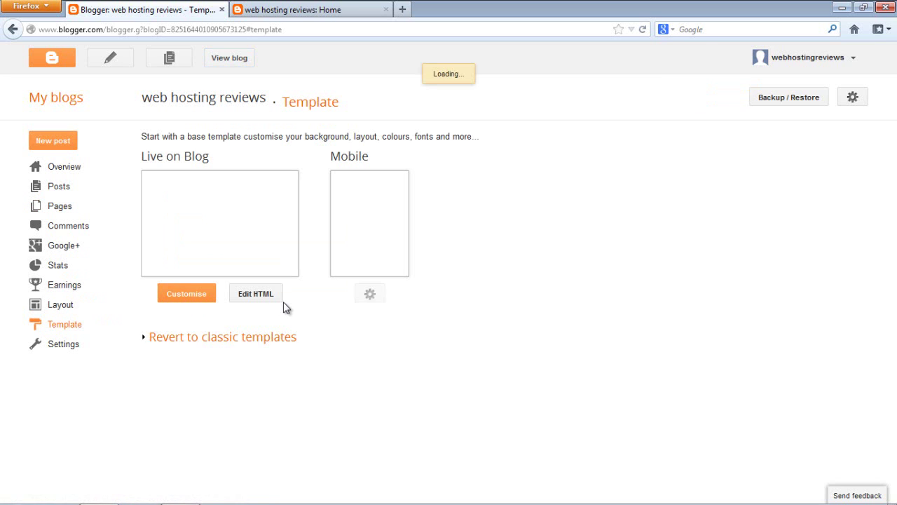
pyautogui.click(59, 313)
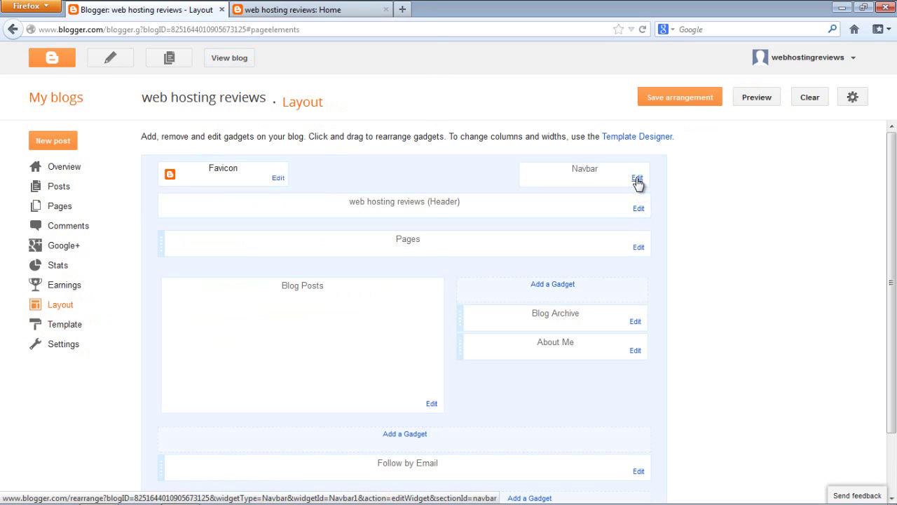
# - Set the Navbar gadget's configuration to Off and save it
pyautogui.click(637, 179)
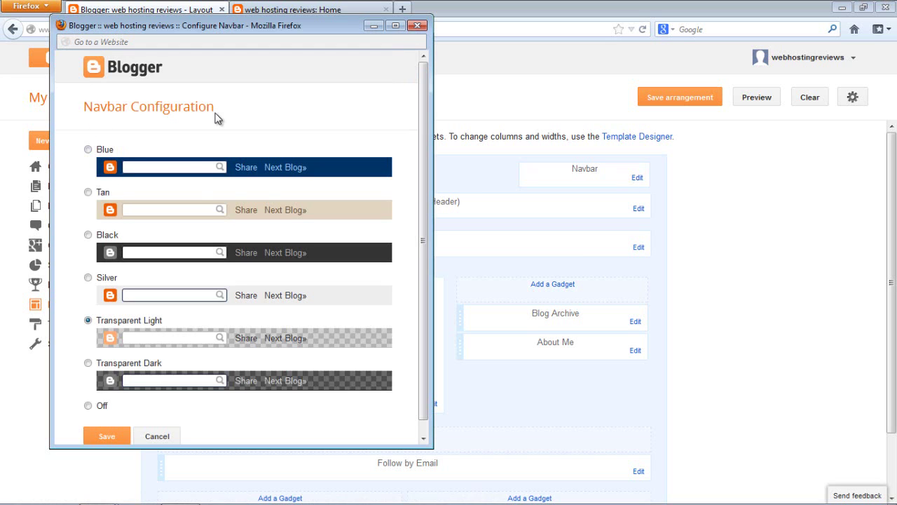
pyautogui.scroll(-1, 192, 183)
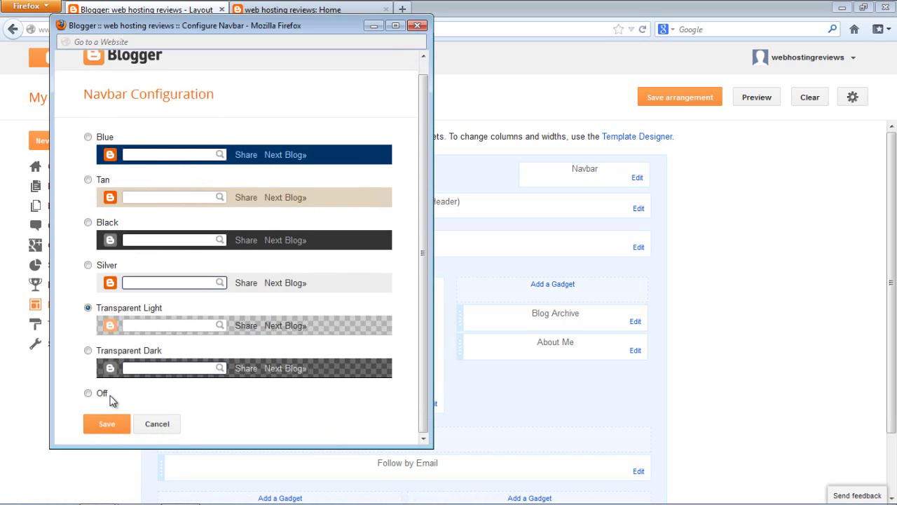
pyautogui.moveTo(84, 396); pyautogui.dragTo(115, 396)
pyautogui.click(115, 398)
pyautogui.click(88, 394)
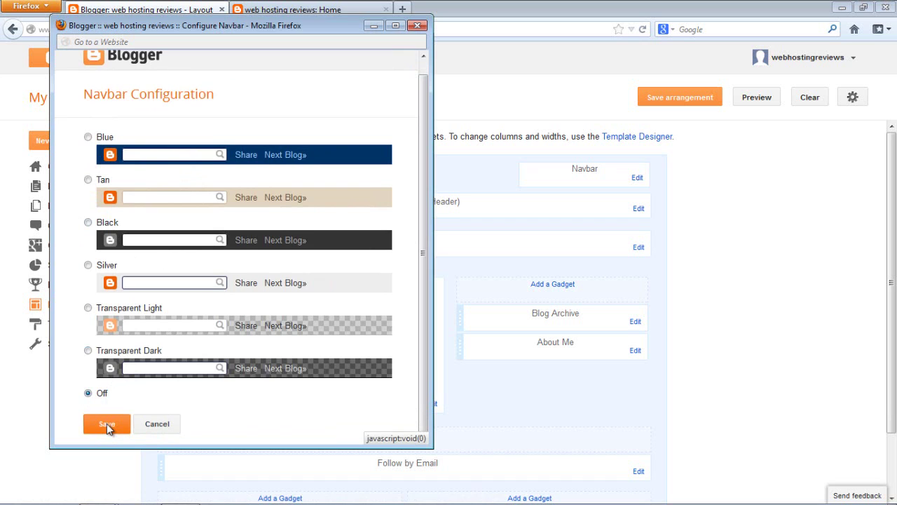
pyautogui.click(107, 424)
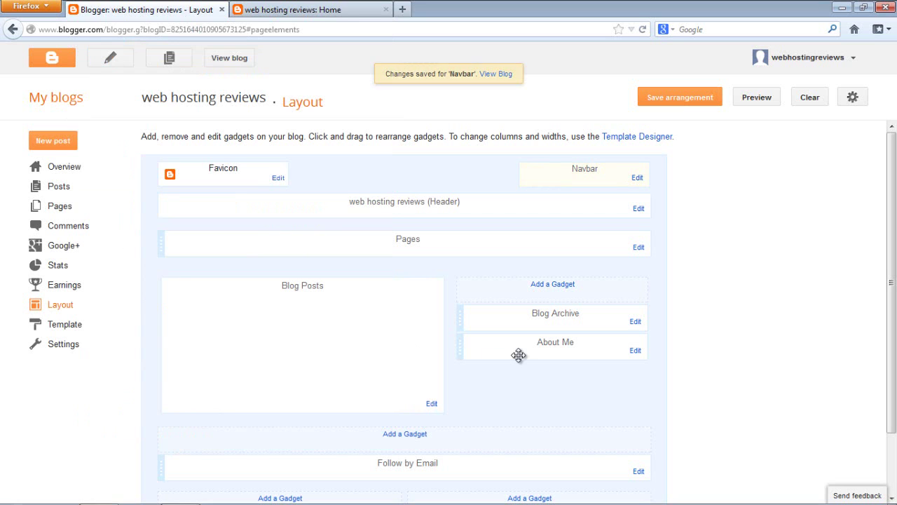
# - Copy the blog's Home page address and load it fresh in a new tab
pyautogui.click(324, 7)
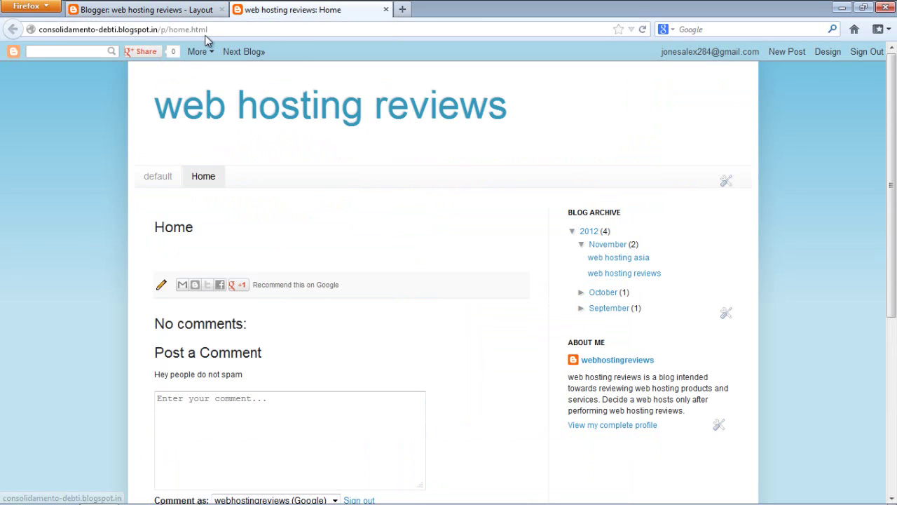
pyautogui.moveTo(210, 30); pyautogui.dragTo(20, 39)
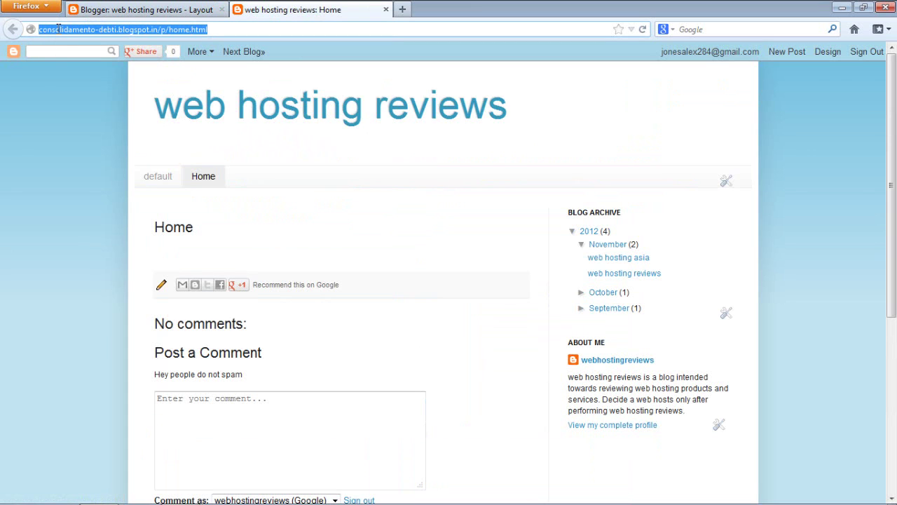
pyautogui.click(401, 9)
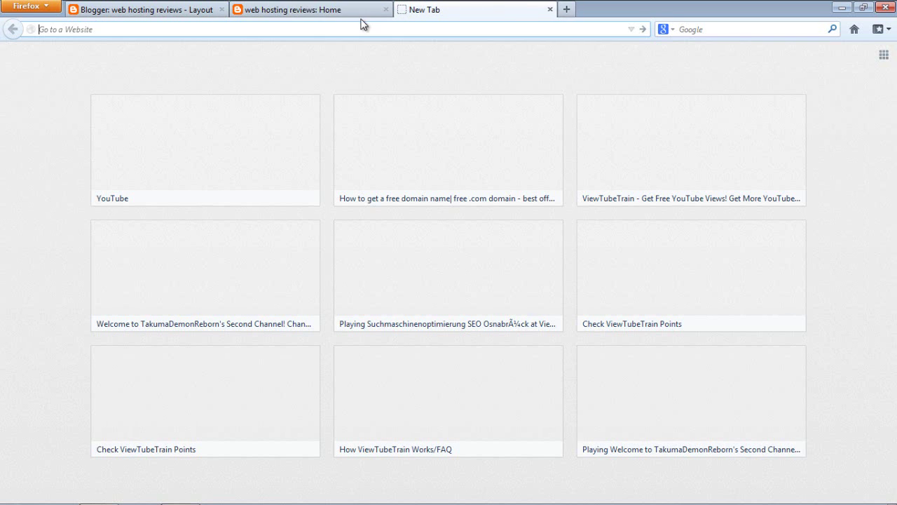
pyautogui.write('http://consolidamento-debti.blogspot.in/p/home.html')
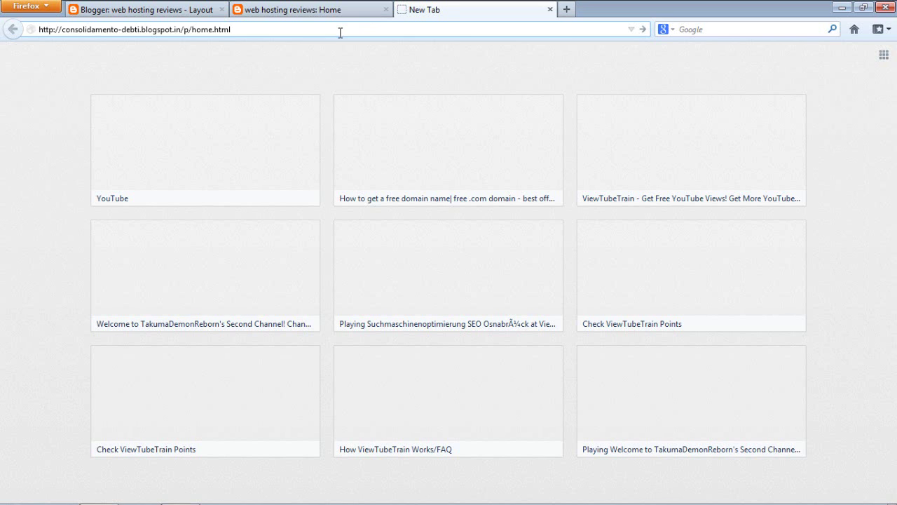
pyautogui.press('Return')
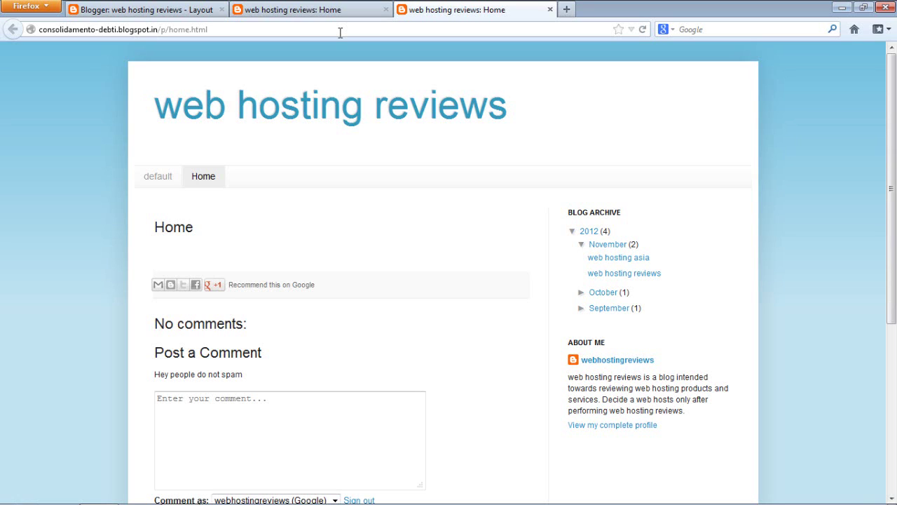
# - Compare the old page's navbar with the fresh navbar-free page, then return to Layout
pyautogui.click(331, 10)
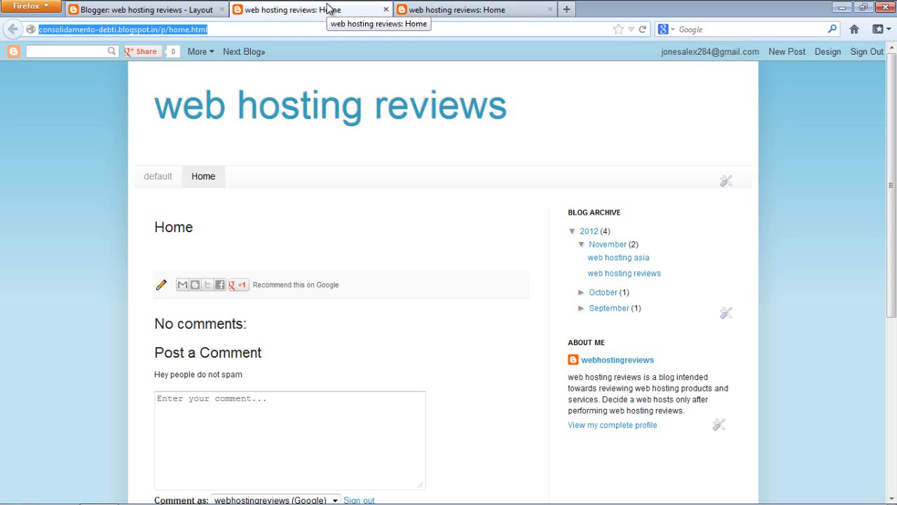
pyautogui.click(436, 9)
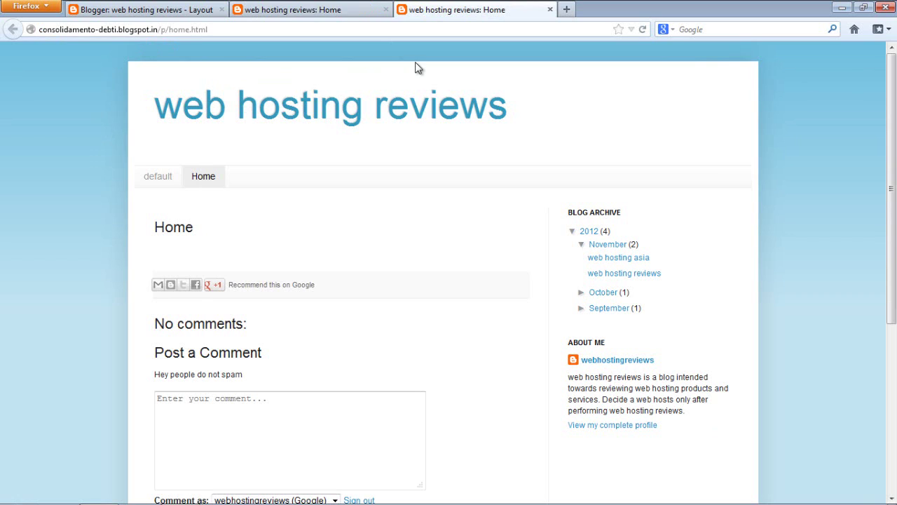
pyautogui.click(184, 7)
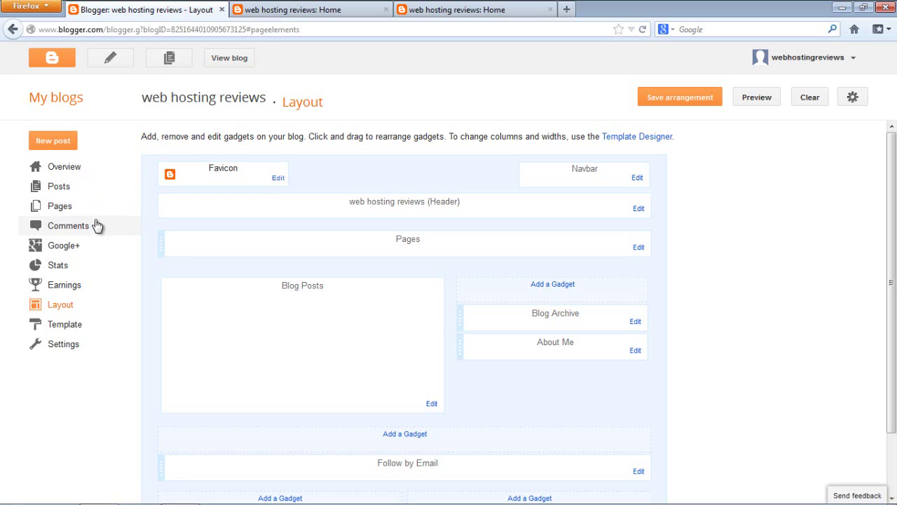
# - Open Template Designer's Advanced section and scroll down to the Add CSS panel
pyautogui.click(65, 330)
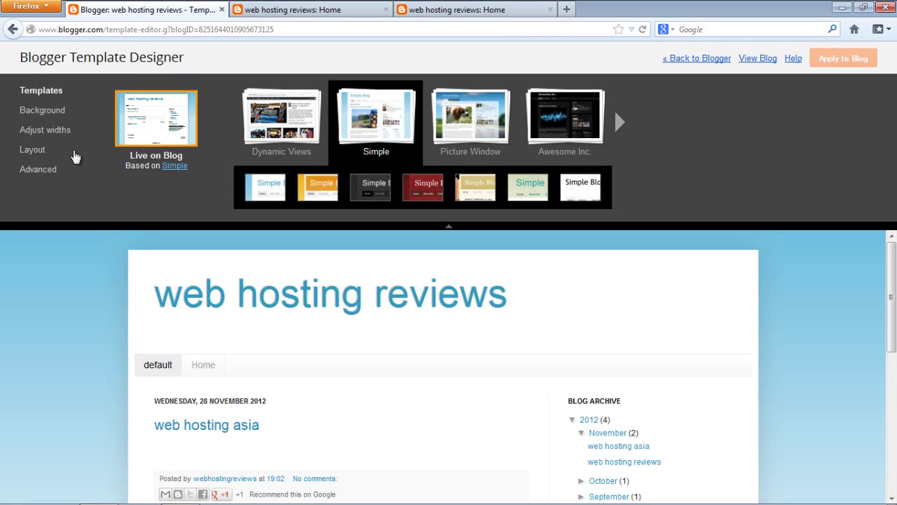
pyautogui.click(43, 174)
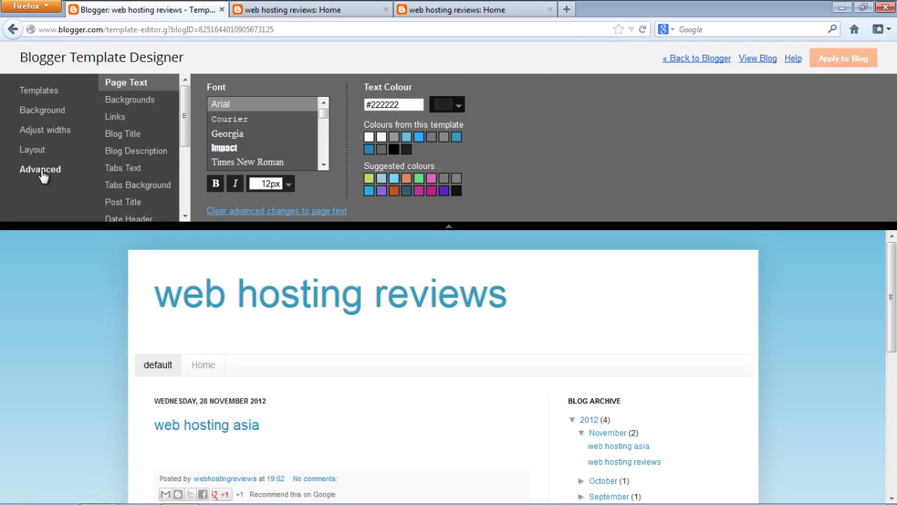
pyautogui.scroll(-3, 144, 165)
pyautogui.scroll(-1, 143, 165)
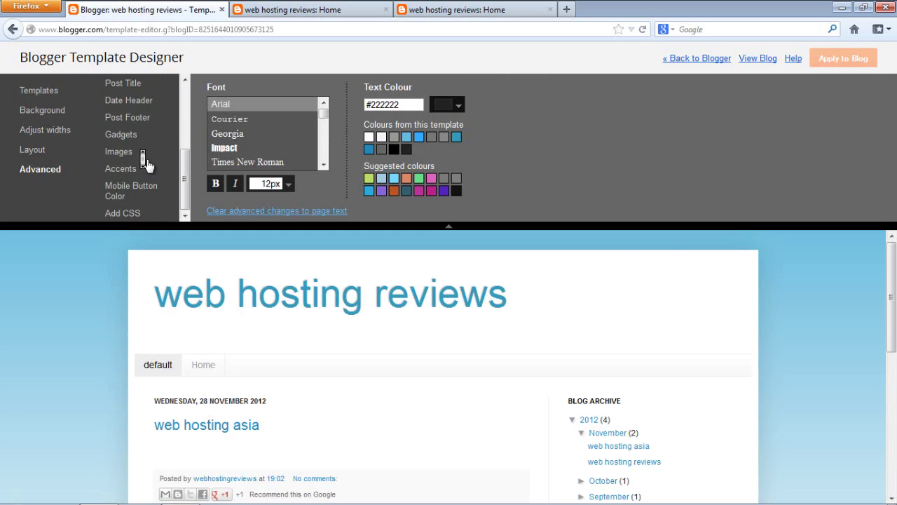
pyautogui.click(126, 216)
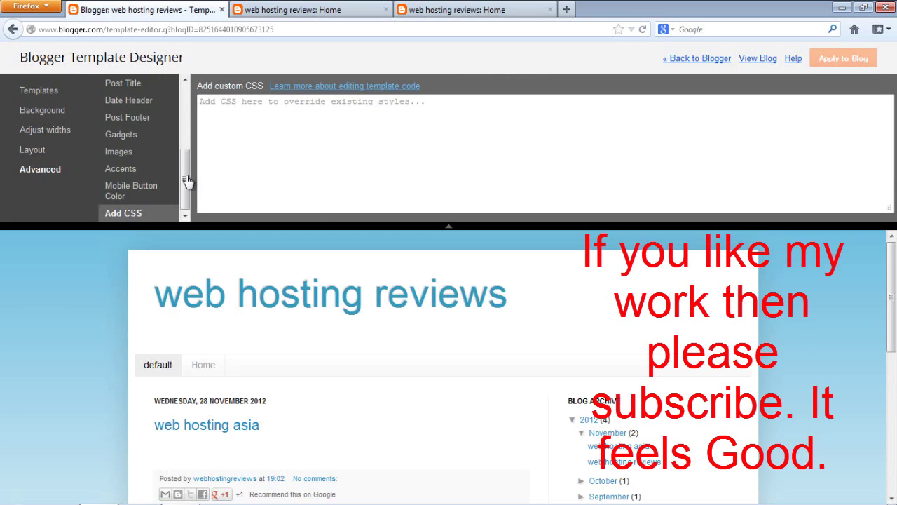
# - Focus the empty Add CSS box without entering rules, then return to the 'web hosting reviews: Home' tab
pyautogui.click(244, 107)
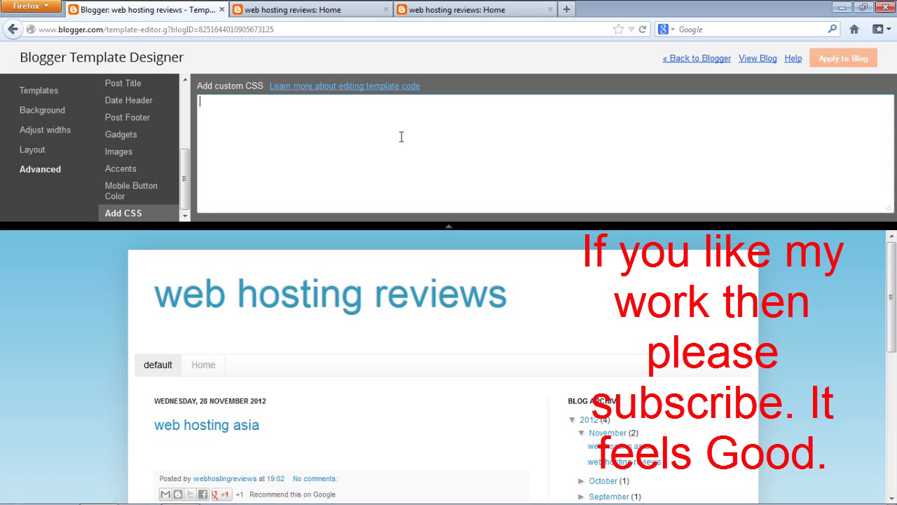
pyautogui.click(250, 134)
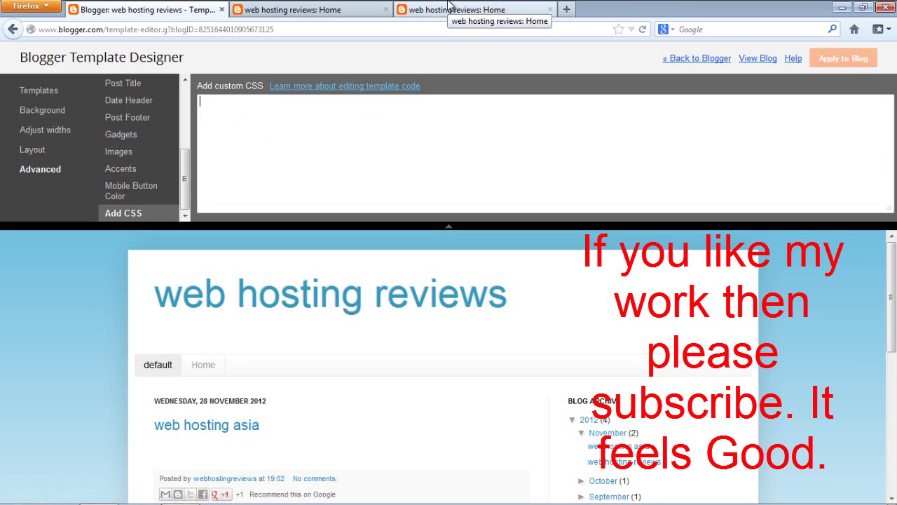
pyautogui.click(313, 8)
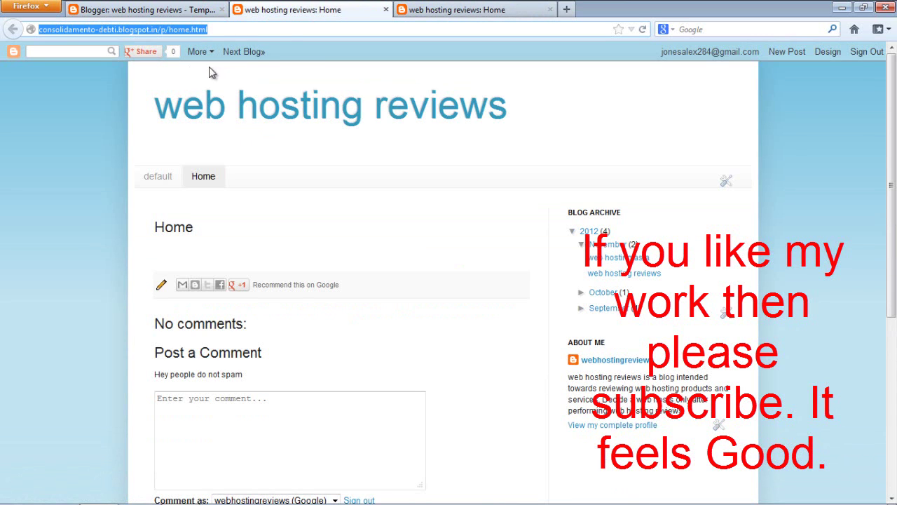